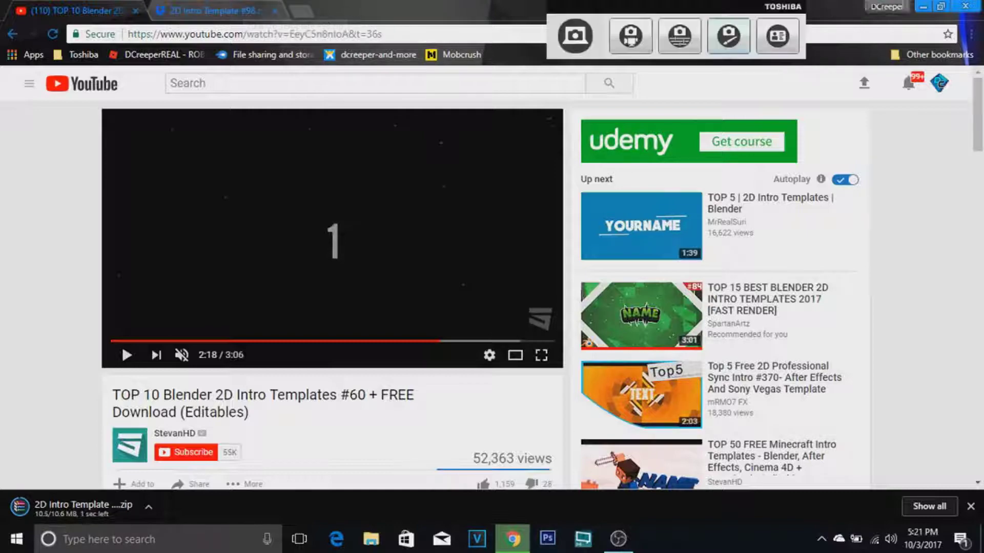
Minimize Chrome so the Windows desktop is visible.
left_click(923, 6)
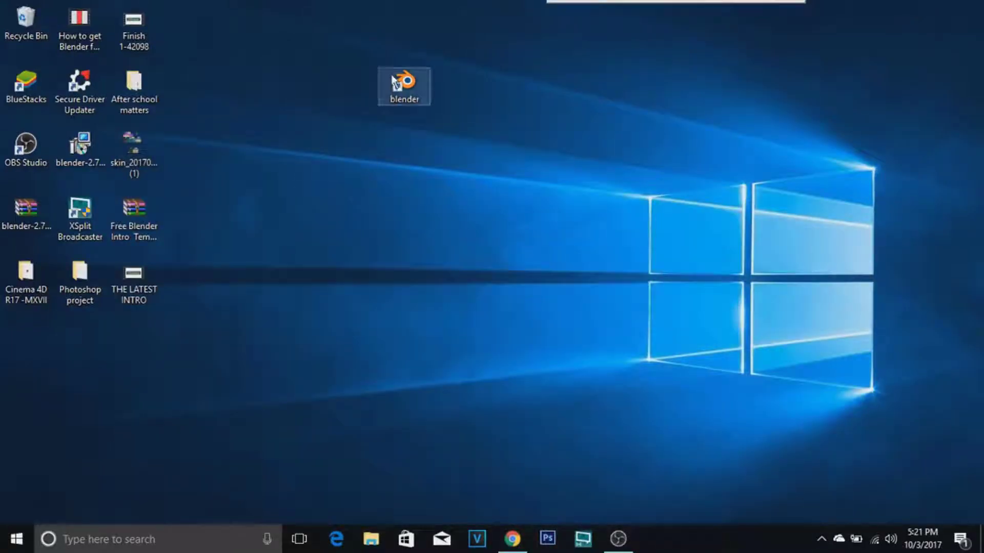
Move the blender desktop shortcut lower right, then restore Chrome with the template video.
left_click_drag(397, 83, 451, 147)
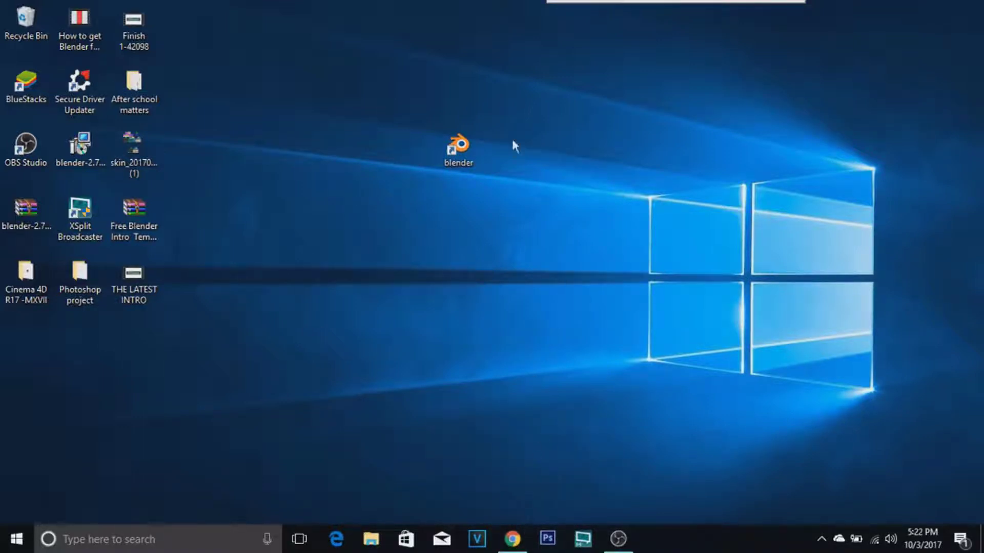
left_click(513, 539)
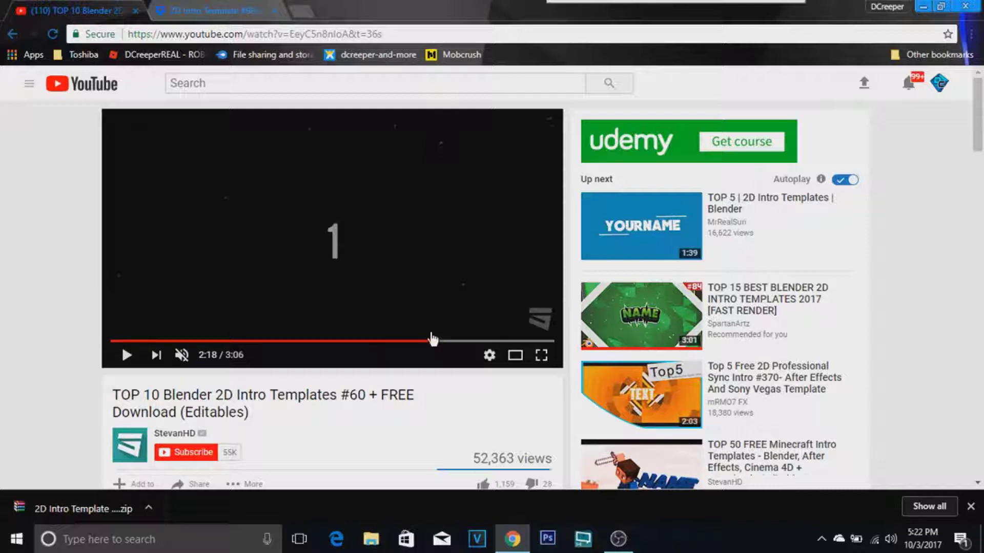
Play template #1's CHANNEL preview with sound, then pause and mute it at 2:29.
left_click(181, 355)
left_click(125, 355)
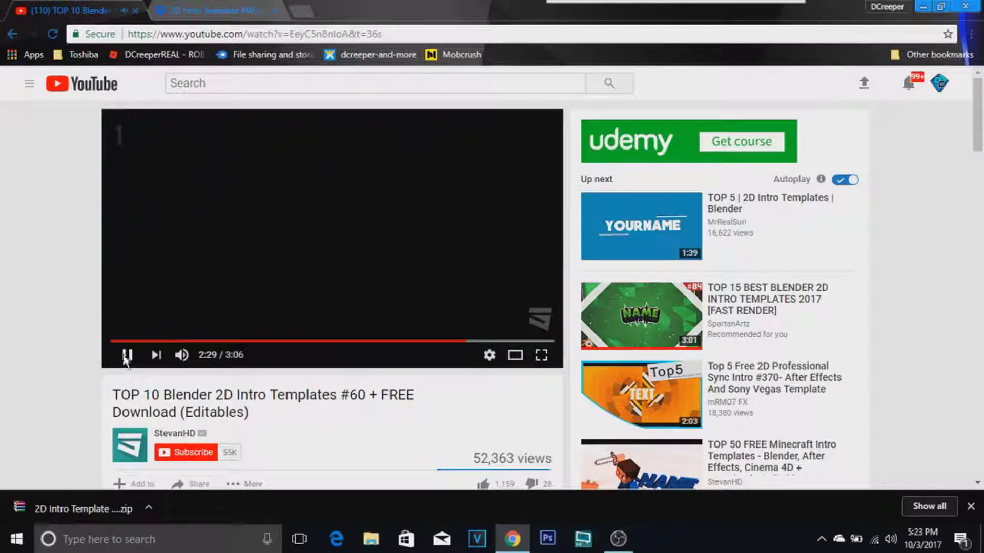
left_click(125, 355)
left_click(182, 355)
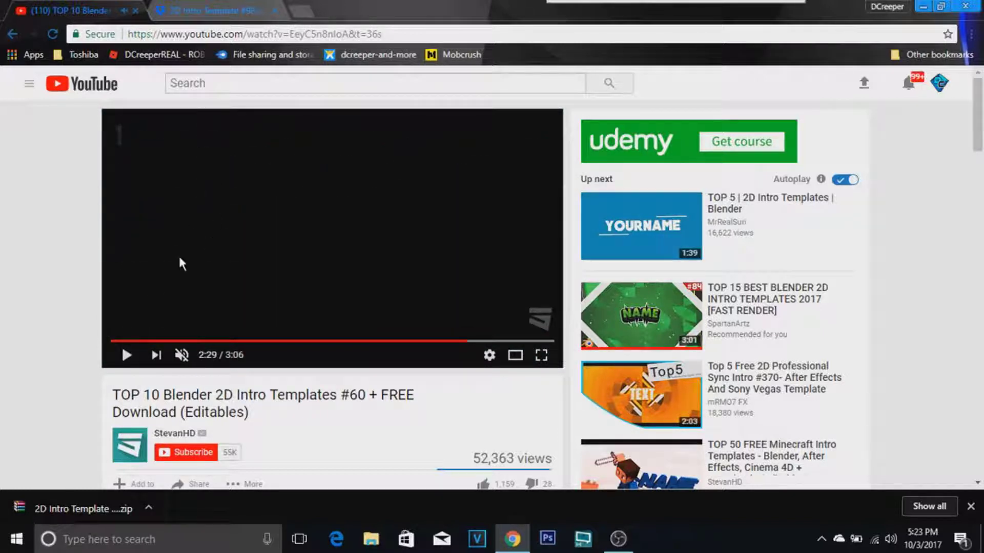
scroll(147, 261, "down", 2)
Expand the video description and follow template #1's green-version link to Dropbox.
scroll(148, 267, "down", 2)
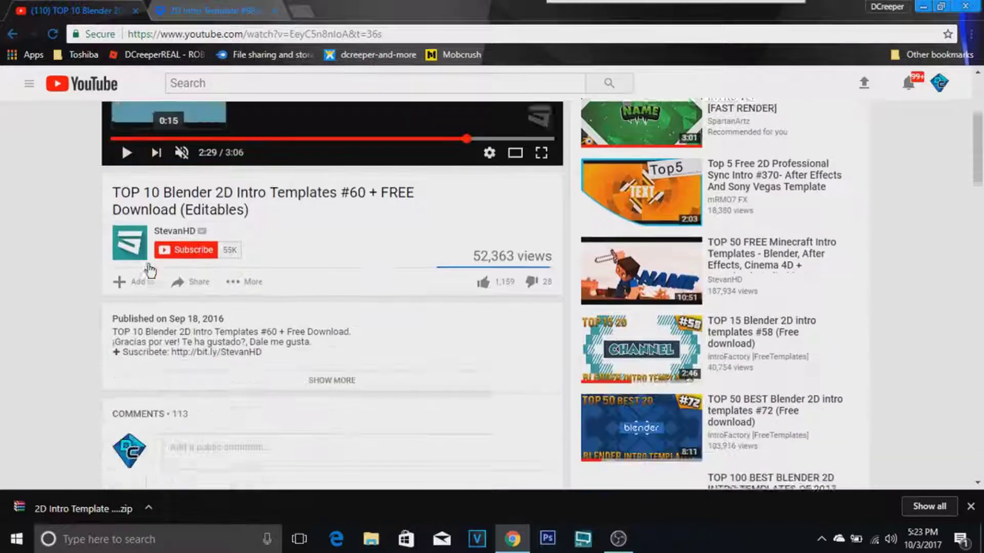
scroll(150, 270, "down", 3)
left_click(331, 223)
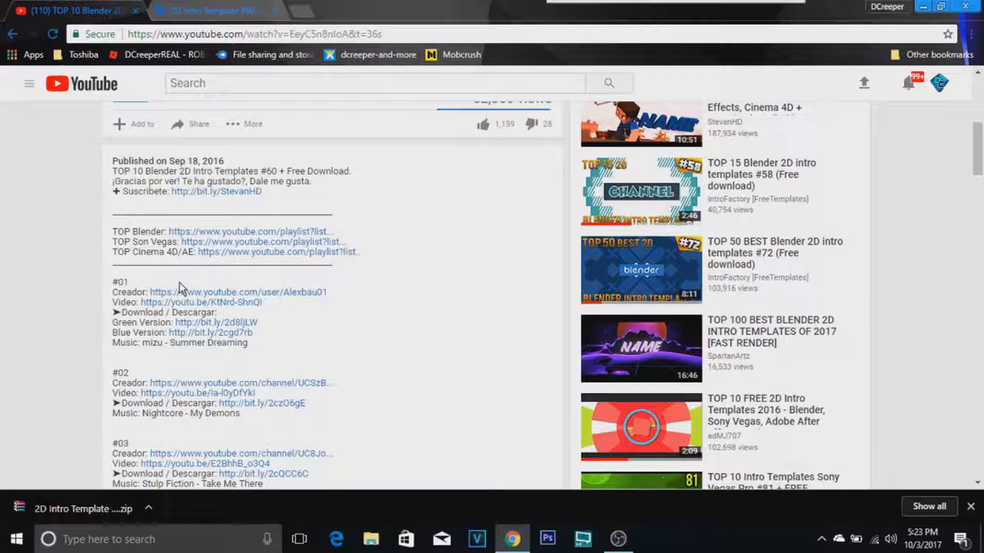
scroll(180, 282, "down", 1)
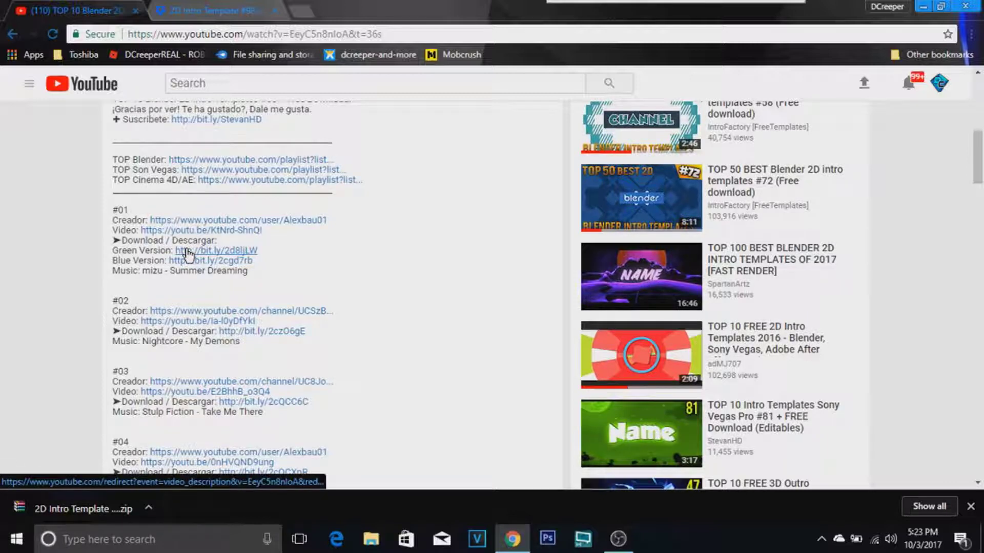
left_click(186, 254)
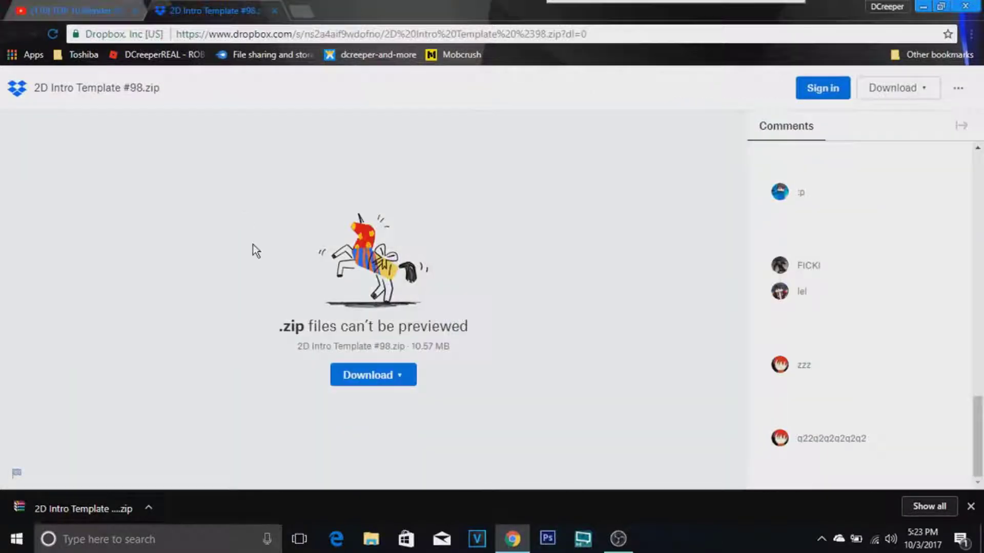
Open Dropbox's download options for 2D Intro Template #98.zip and drag the zip toward the desktop.
left_click(385, 382)
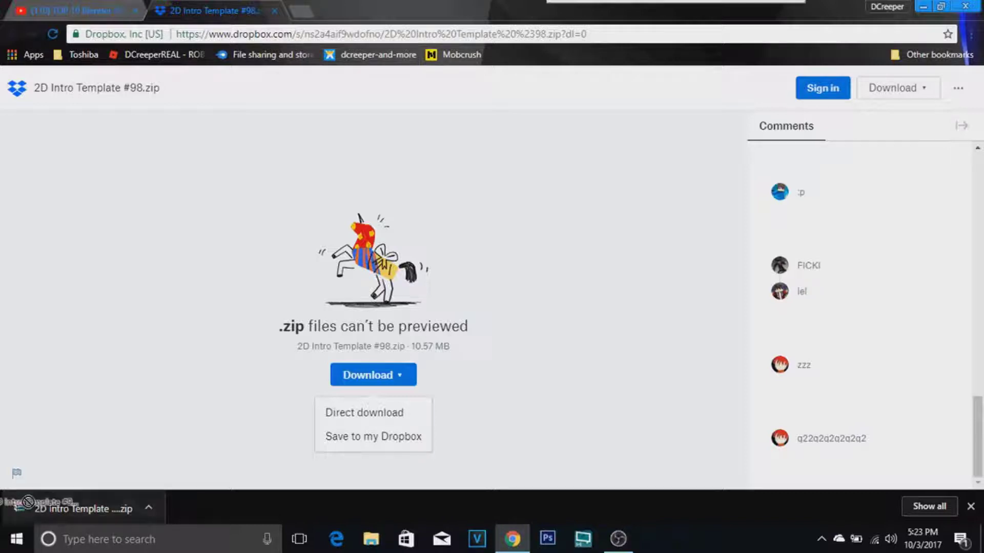
left_click_drag(24, 503, 978, 548)
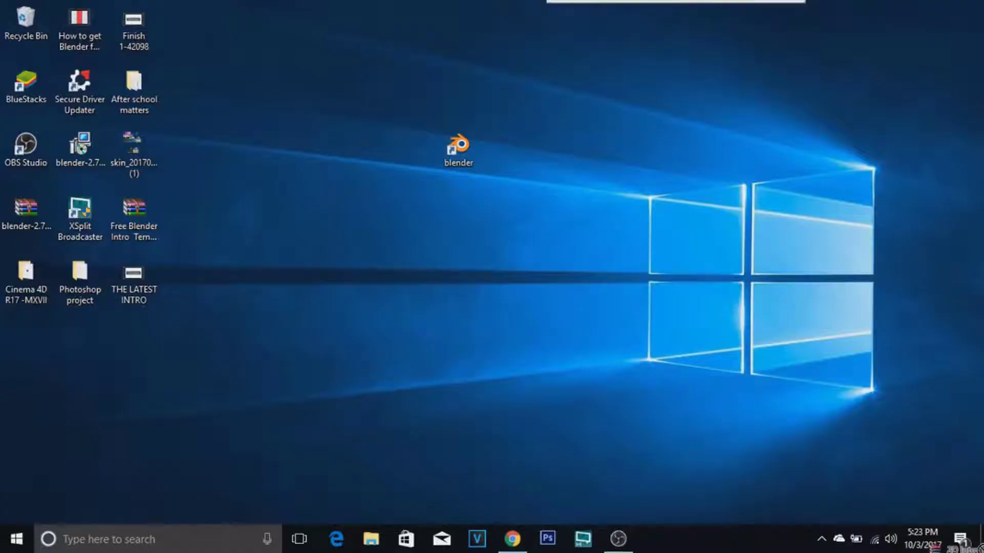
Drop the zip on the desktop, open it in WinRAR, and launch the #98 .blend file.
left_click_drag(978, 548, 511, 272)
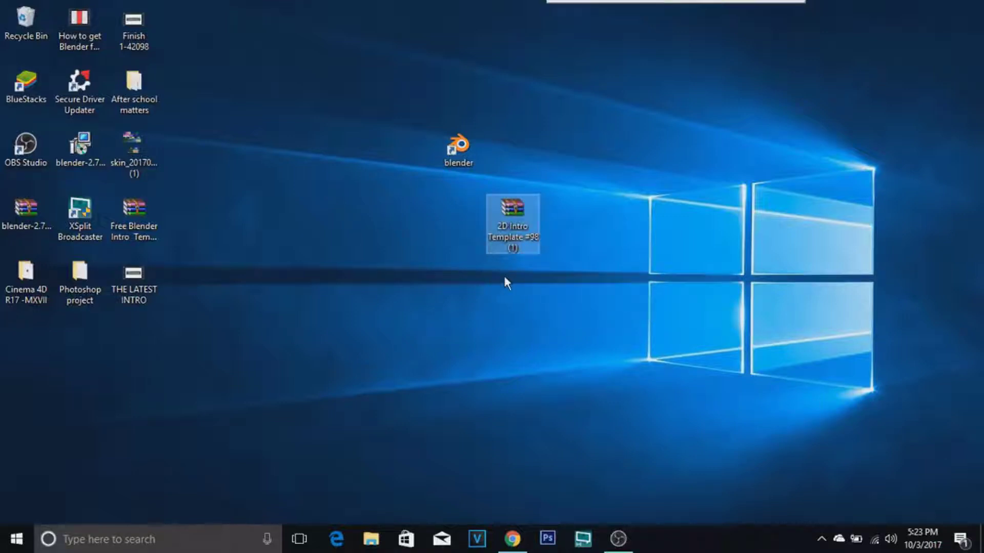
double_click(512, 240)
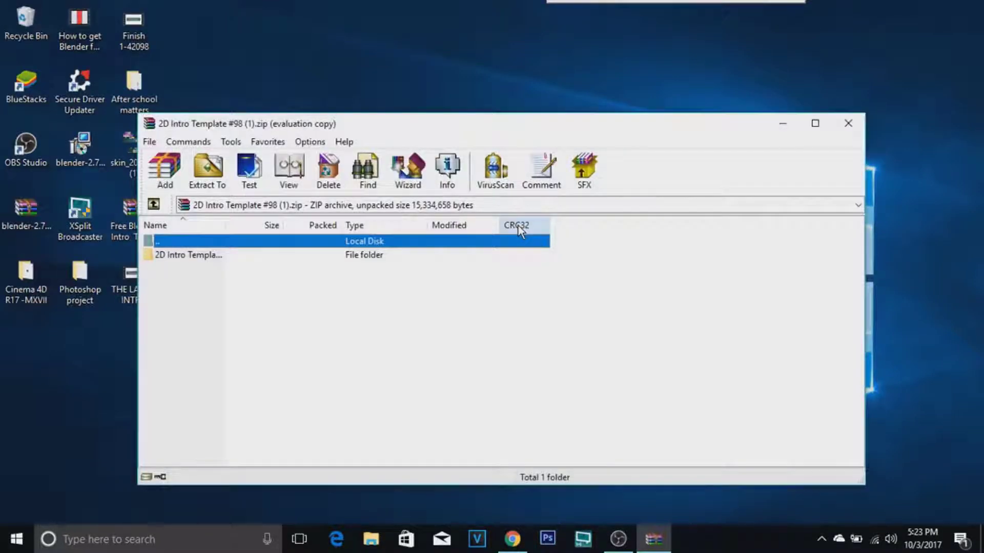
left_click(486, 258)
double_click(304, 259)
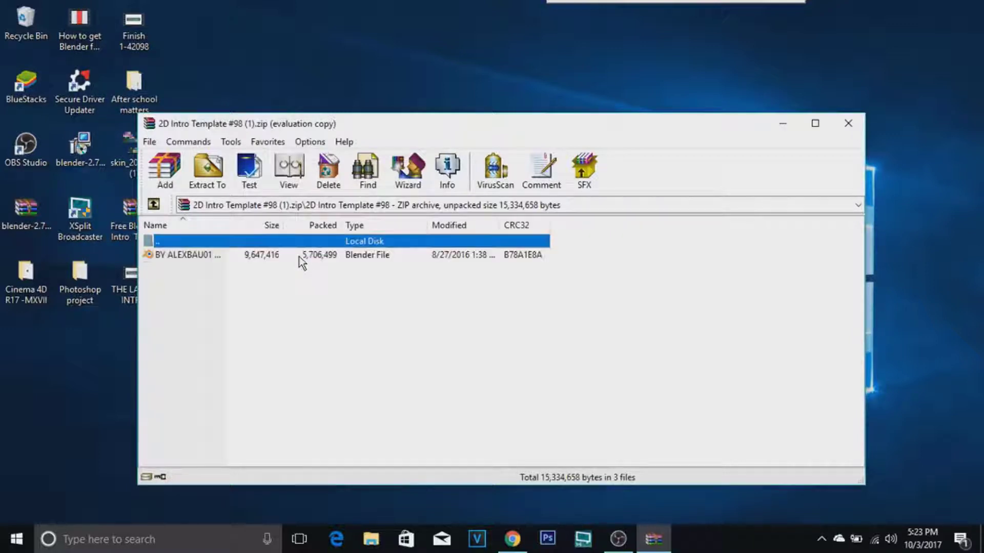
double_click(207, 257)
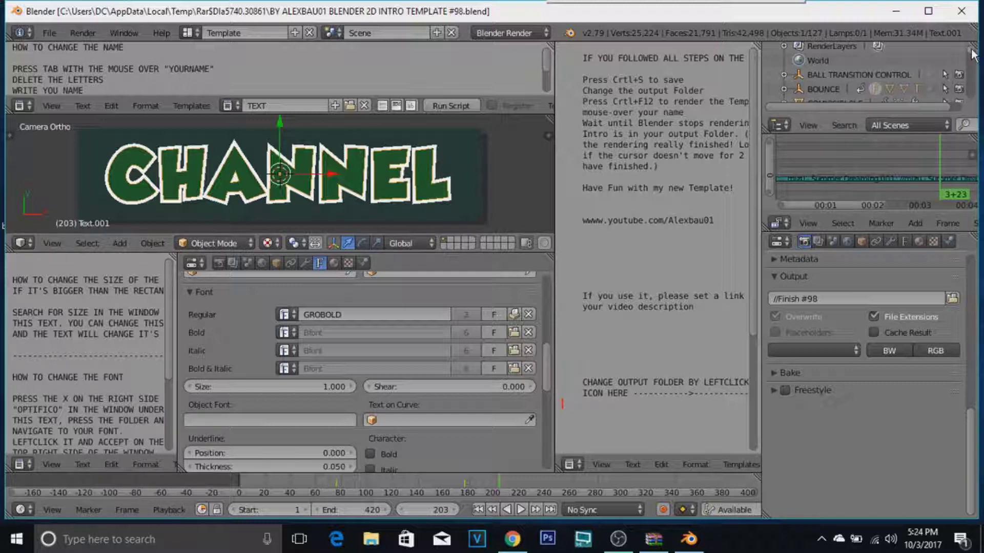
Scroll the Outliner to browse the Plane objects beneath the CHANNEL text.
left_click_drag(971, 54, 971, 114)
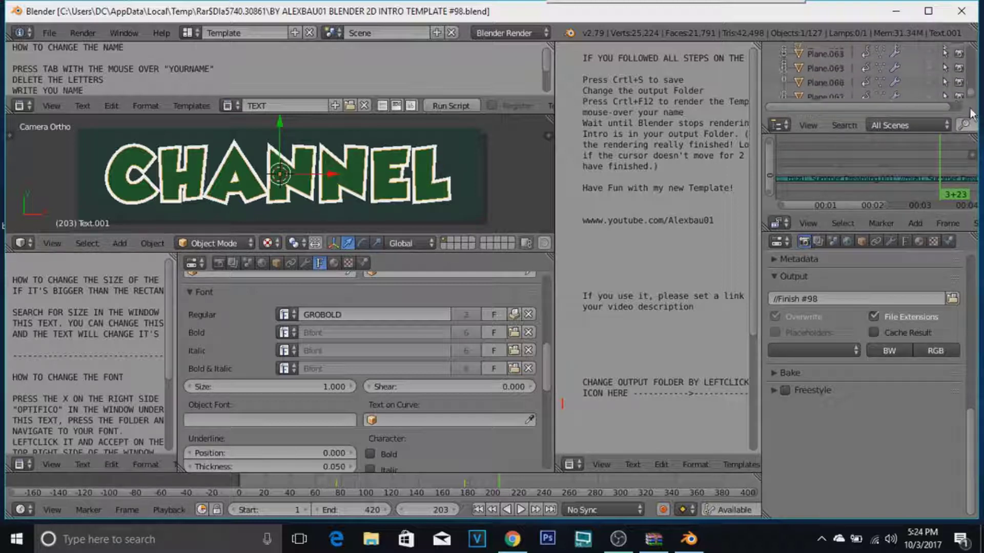
mouse_move(971, 114)
left_mouse_down()
mouse_move(962, 61)
mouse_move(970, 85)
left_mouse_up()
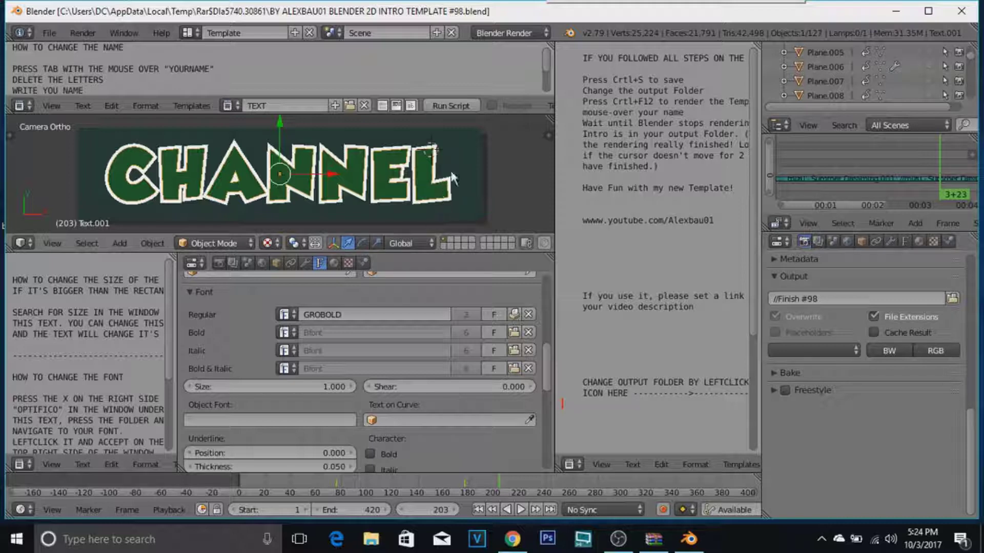
Replace the green CHANNEL title text with DCreeper, correcting the final letter.
key("Tab")
key("Left")
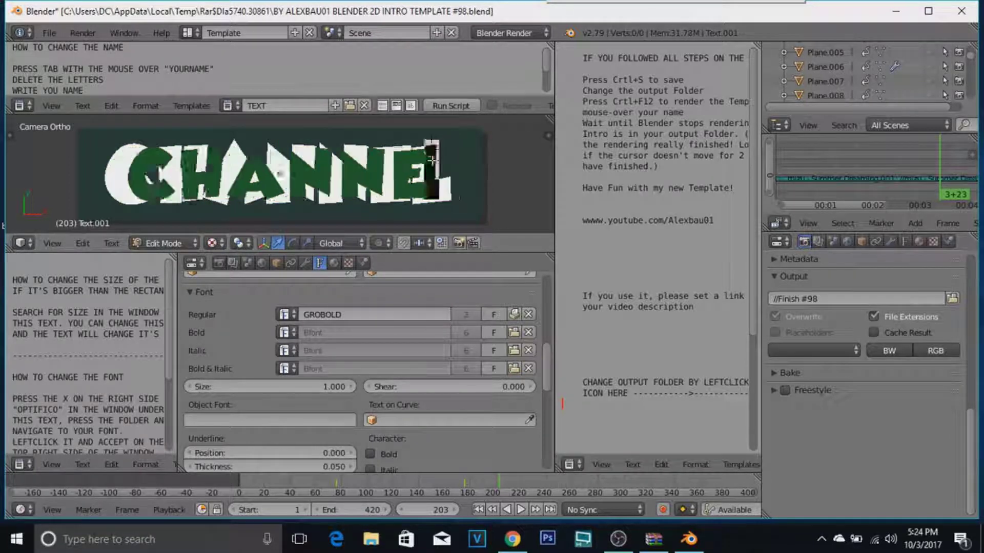
key("Left")
key("Left")
key("Left")
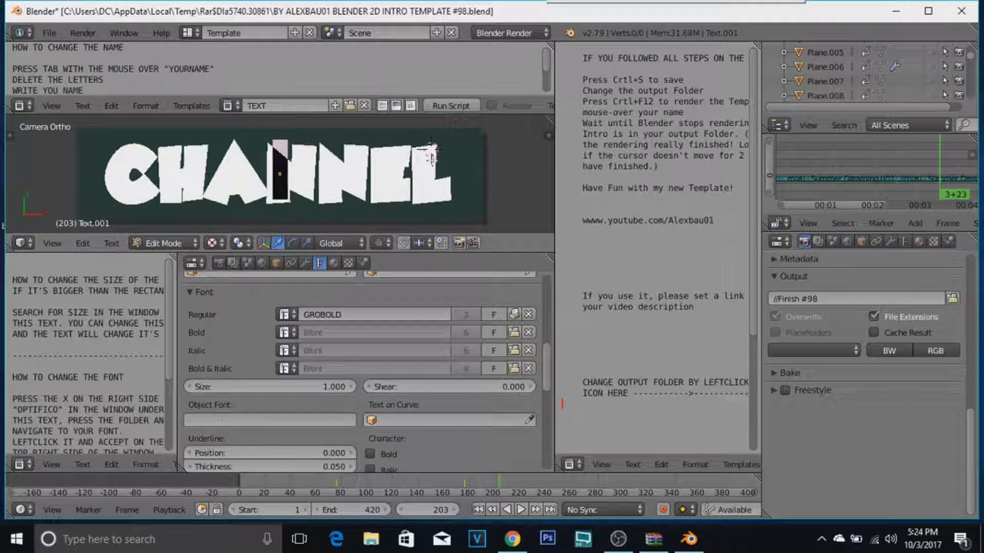
key("Delete")
type("DC")
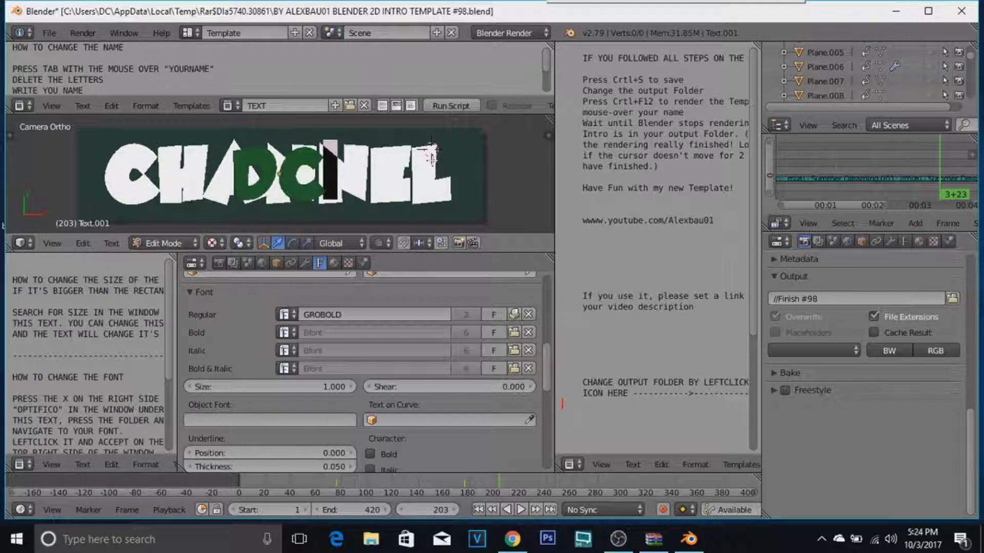
type("reeper")
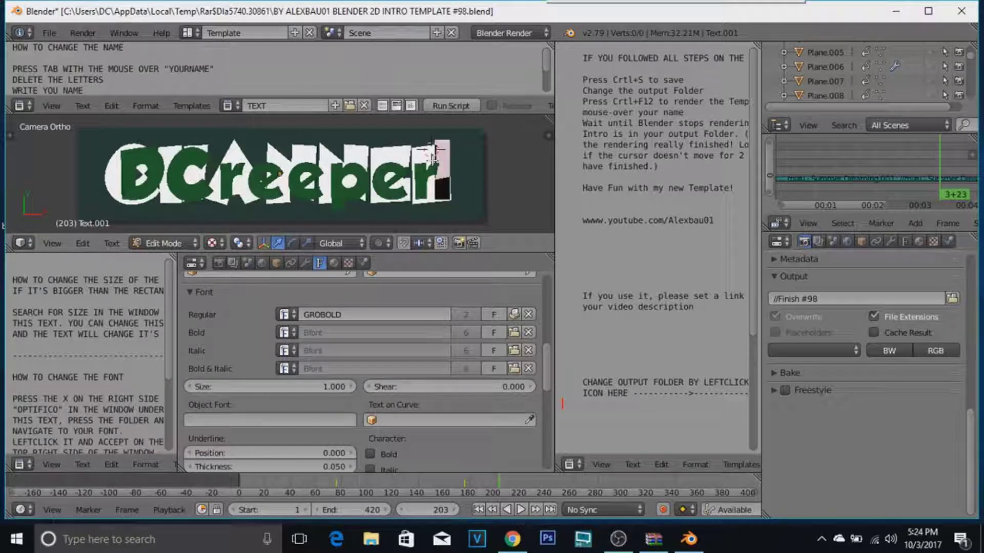
key("Tab")
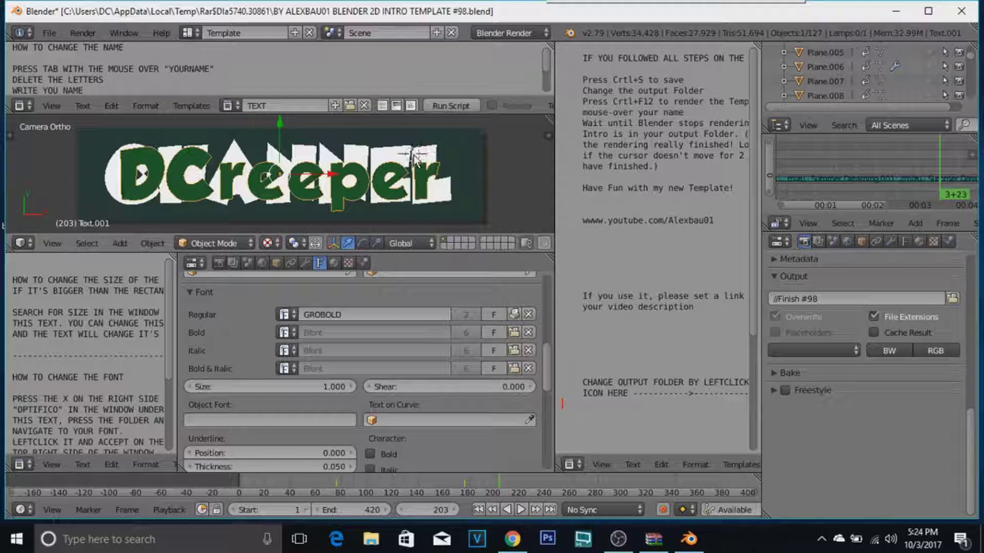
key("Tab")
key("BackSpace")
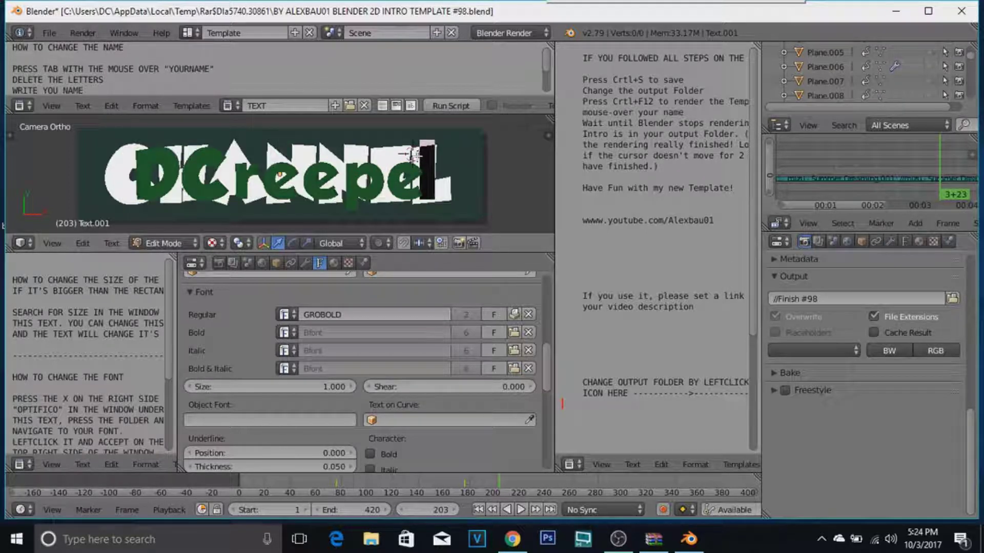
type("r")
key("Tab")
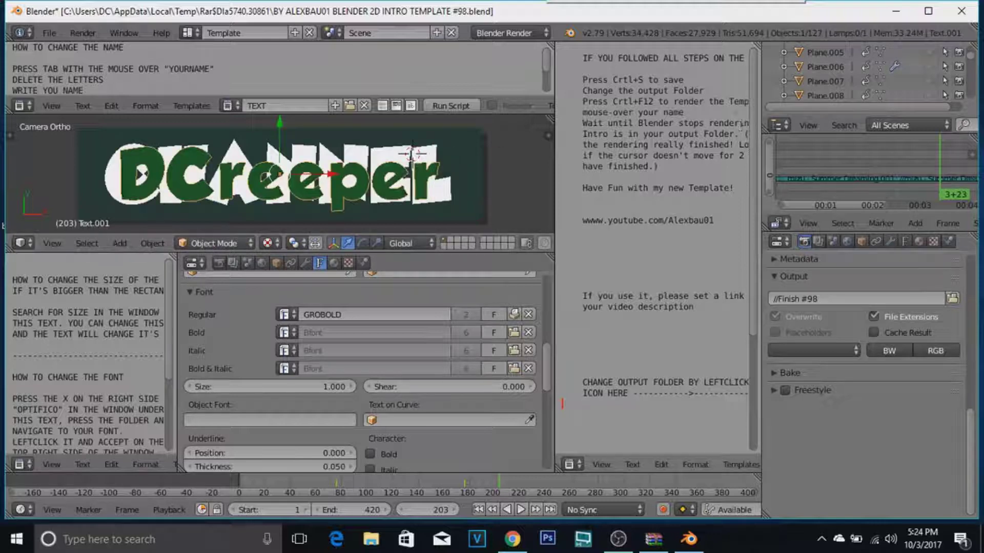
Select the white backing text and start retyping it as DCreeper.
scroll(973, 59, "up", 10)
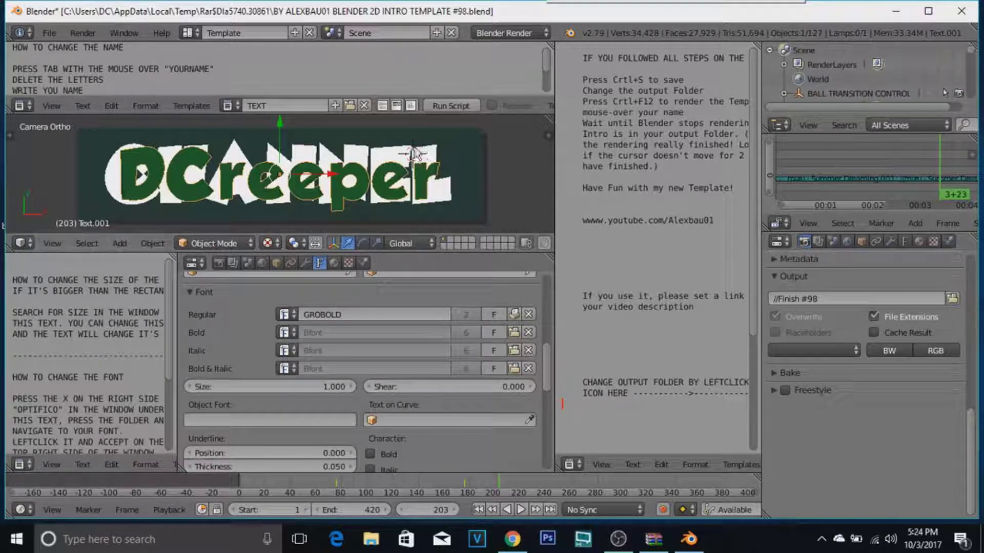
right_click(422, 148)
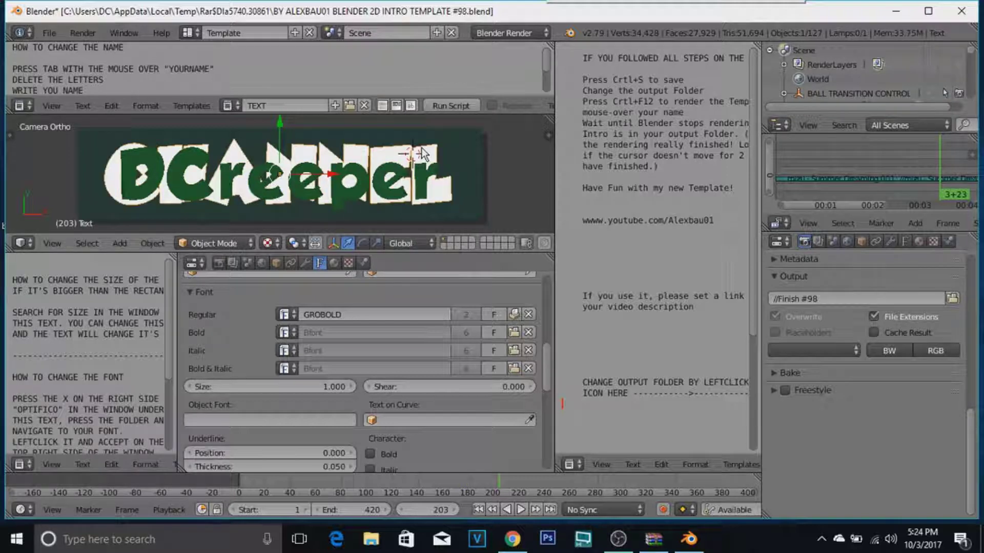
key("Tab")
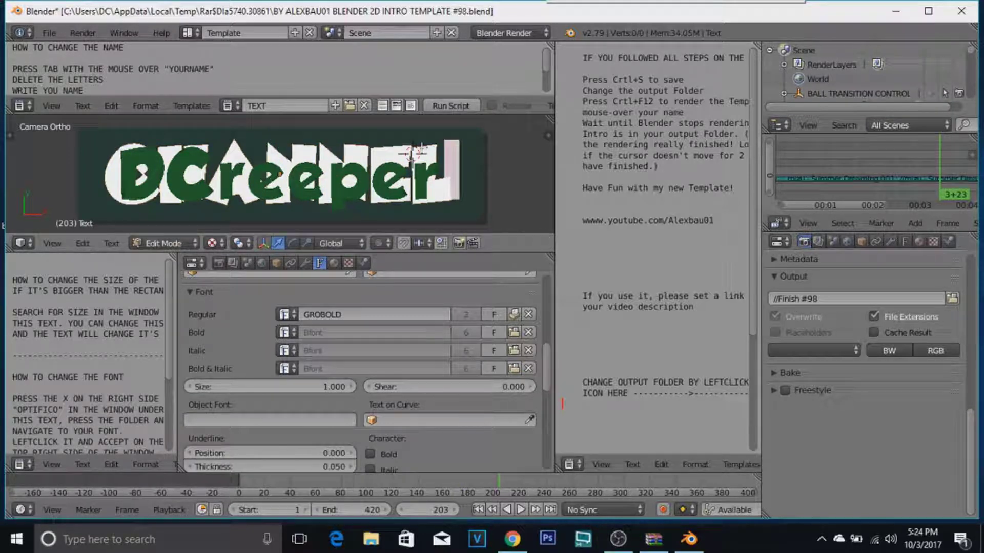
key("BackSpace")
key("BackSpace")
key("BackSpace")
key("BackSpace")
key("BackSpace")
key("BackSpace")
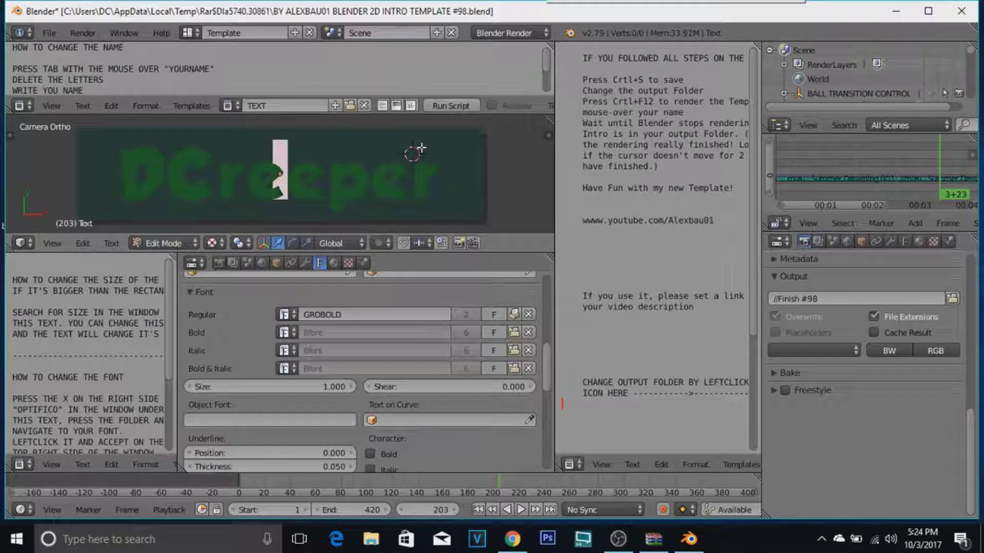
type("DCreeper")
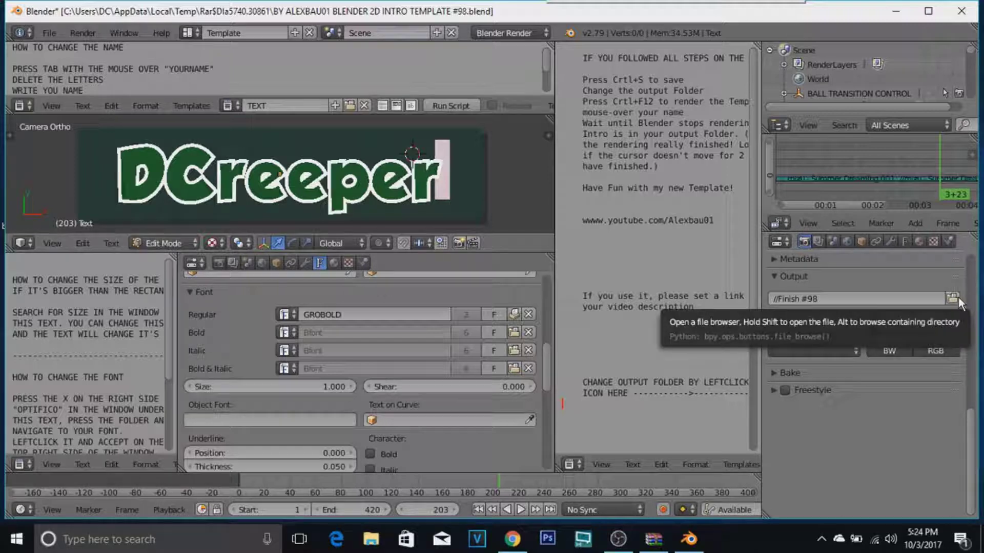
Enlarge the DCreeper text preview and scroll Render properties to the //Finish #98 output path.
left_click_drag(975, 435, 966, 281)
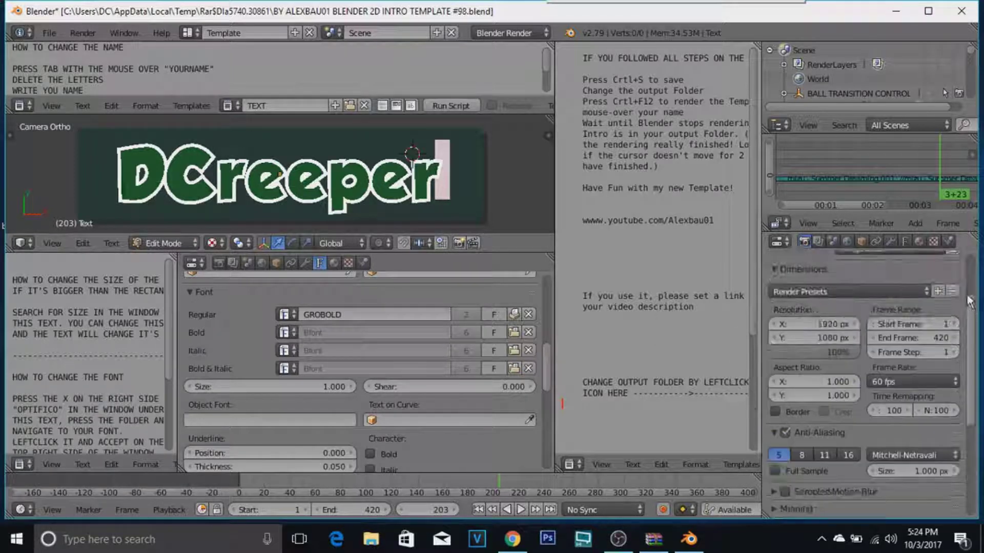
scroll(871, 308, "down", 5)
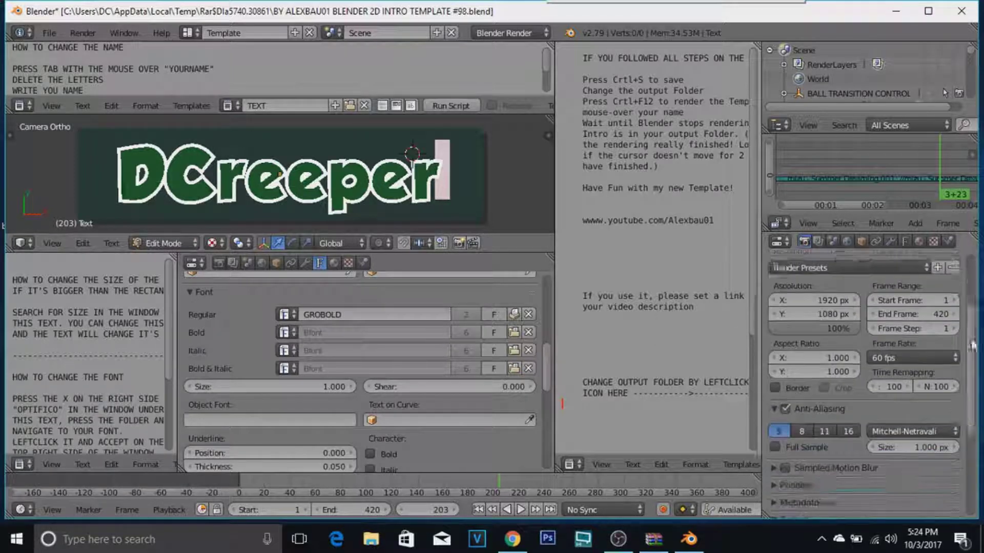
scroll(871, 313, "down", 2)
scroll(869, 317, "down", 2)
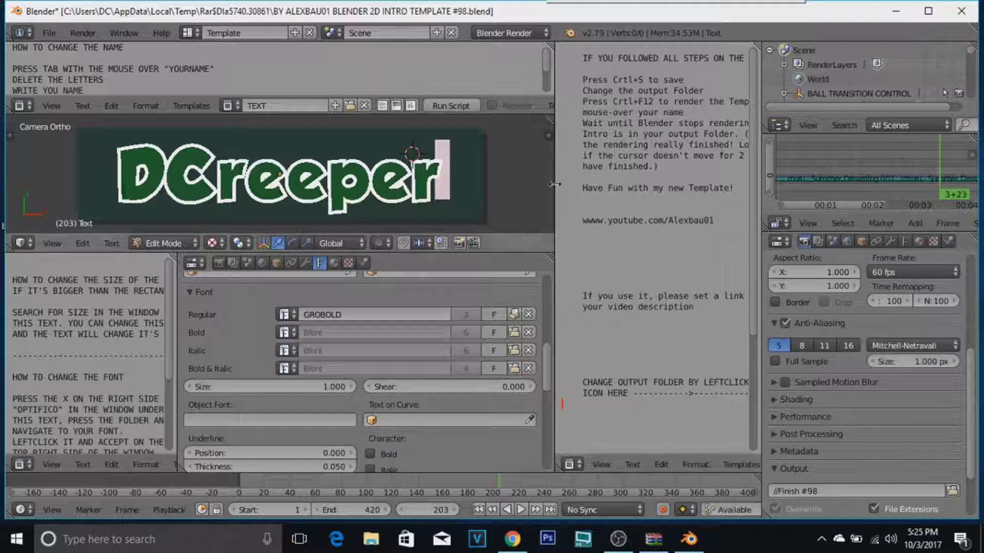
left_click_drag(586, 192, 720, 241)
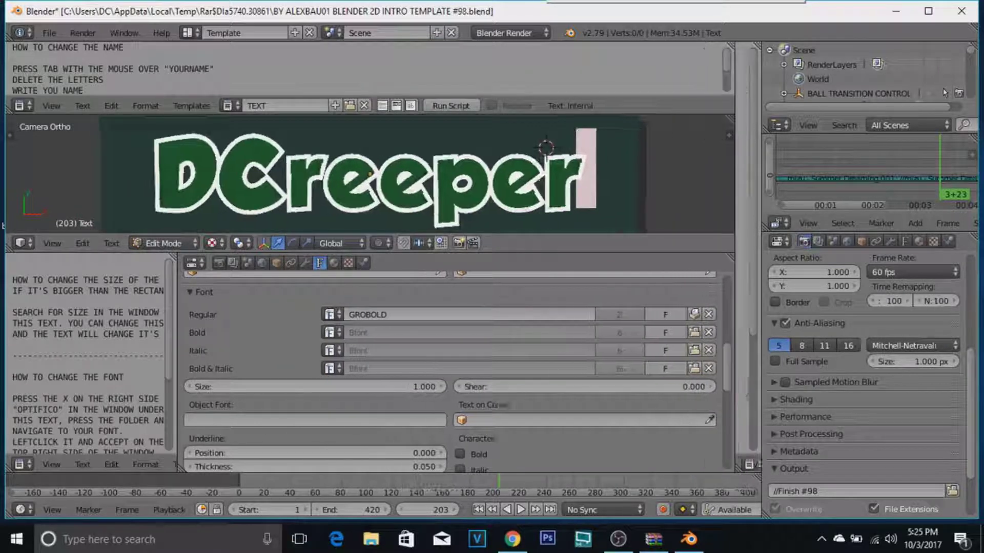
left_click_drag(695, 235, 694, 254)
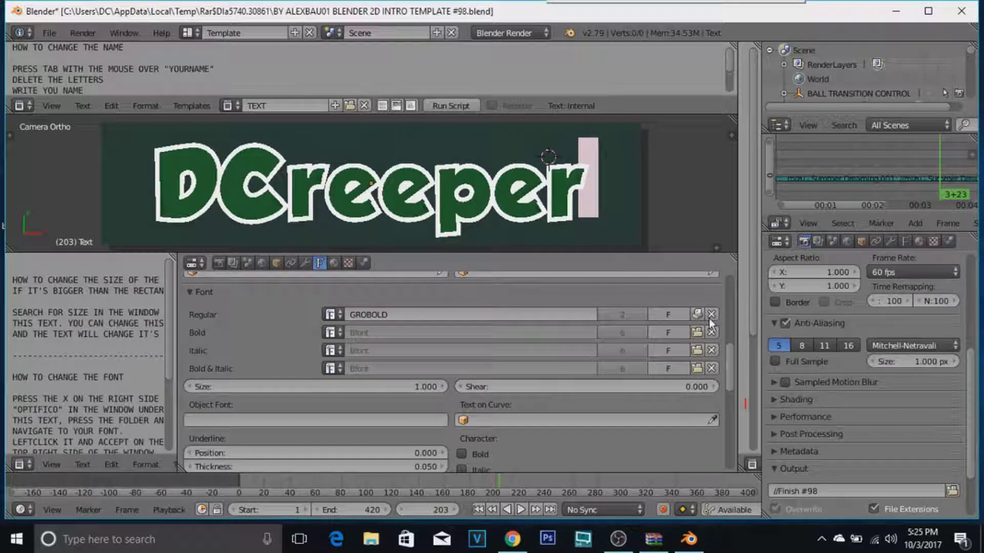
scroll(974, 392, "down", 1)
left_click_drag(973, 392, 967, 441)
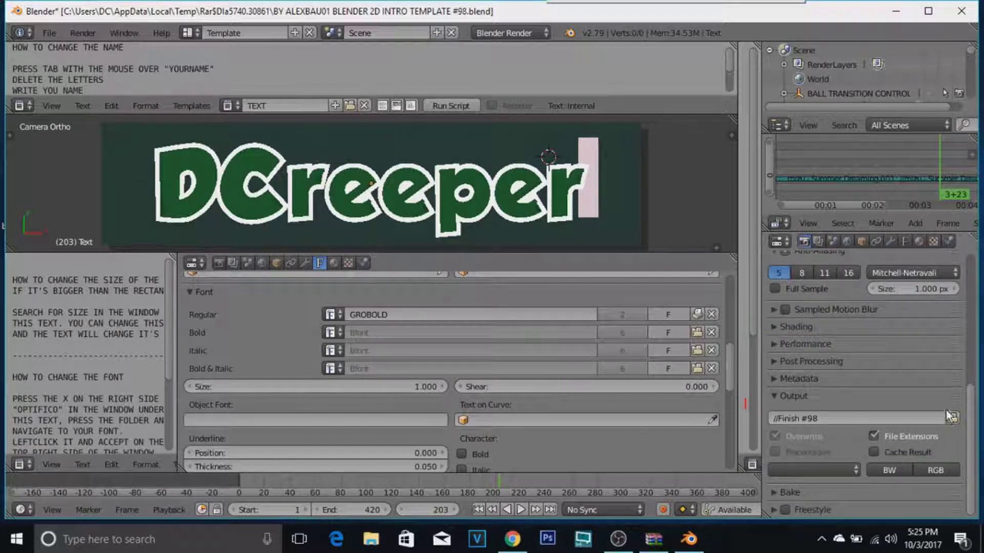
Choose Desktop from System Bookmarks in the output path browser and accept it.
left_click(953, 420)
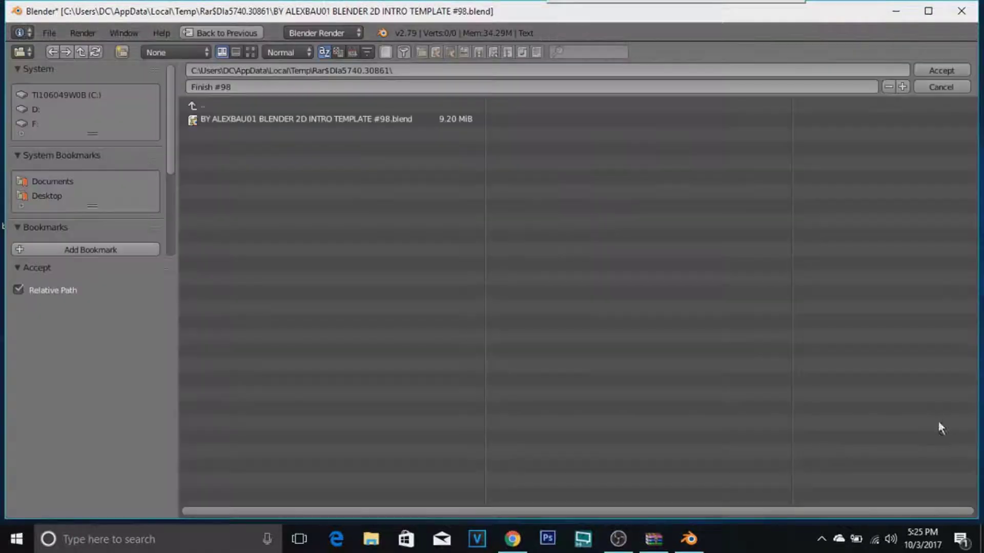
left_click(72, 197)
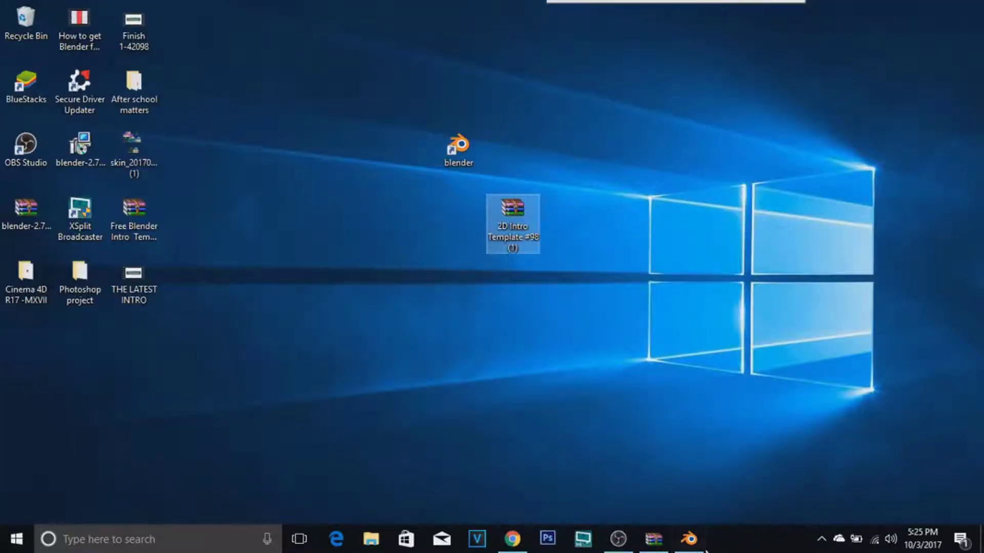
left_click(703, 547)
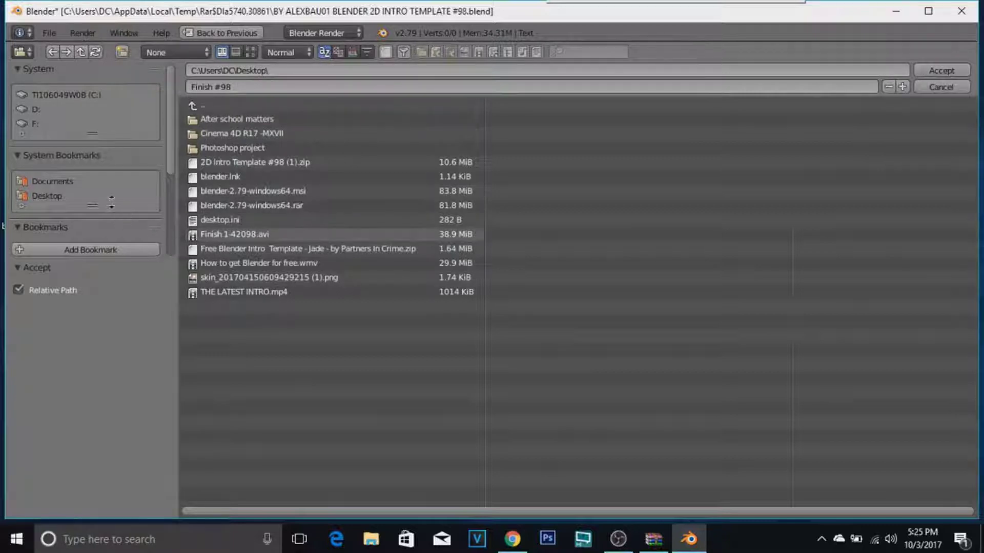
left_click(927, 70)
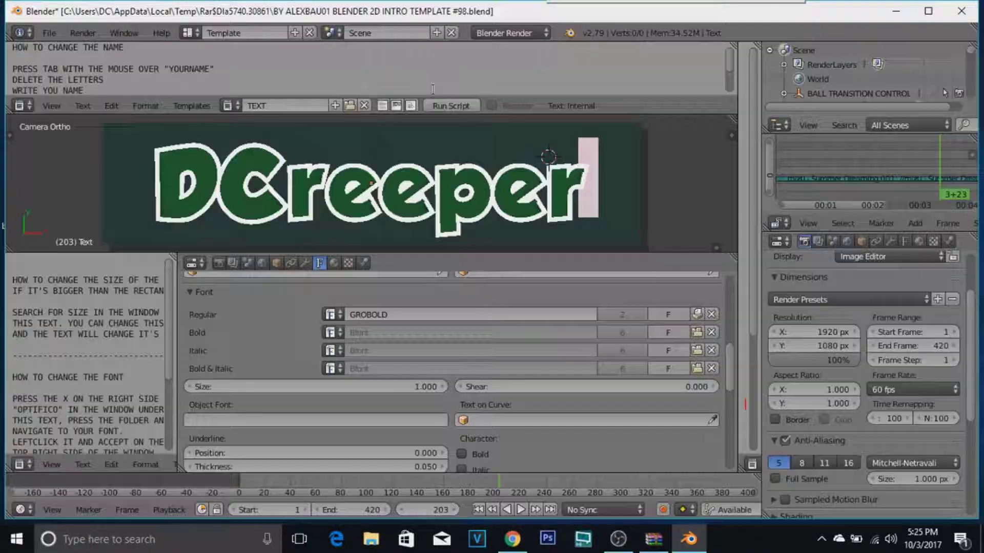
Start Render Animation for the whole intro, enlarge the render preview, and minimize Blender.
left_click(73, 35)
left_click(91, 63)
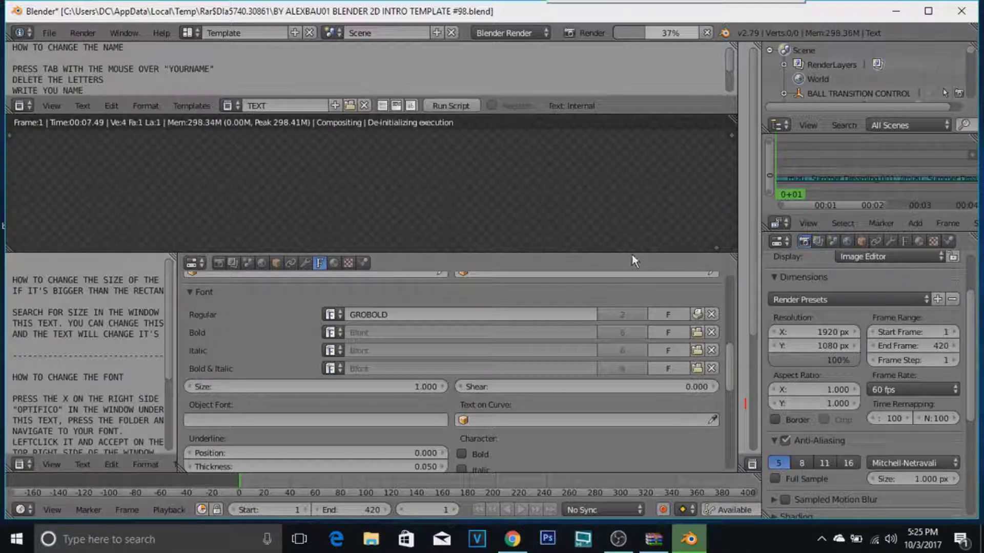
left_click_drag(625, 303, 615, 322)
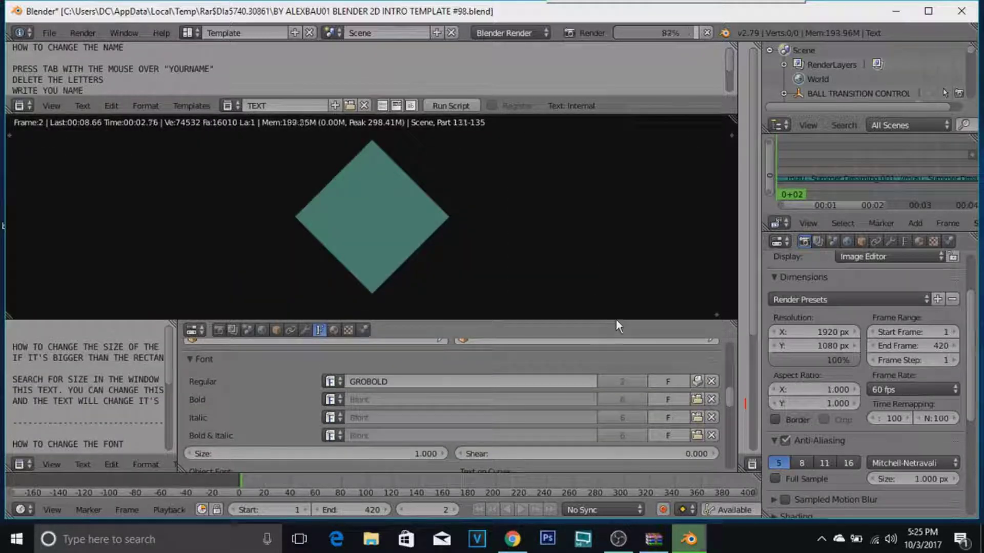
left_click_drag(616, 321, 584, 416)
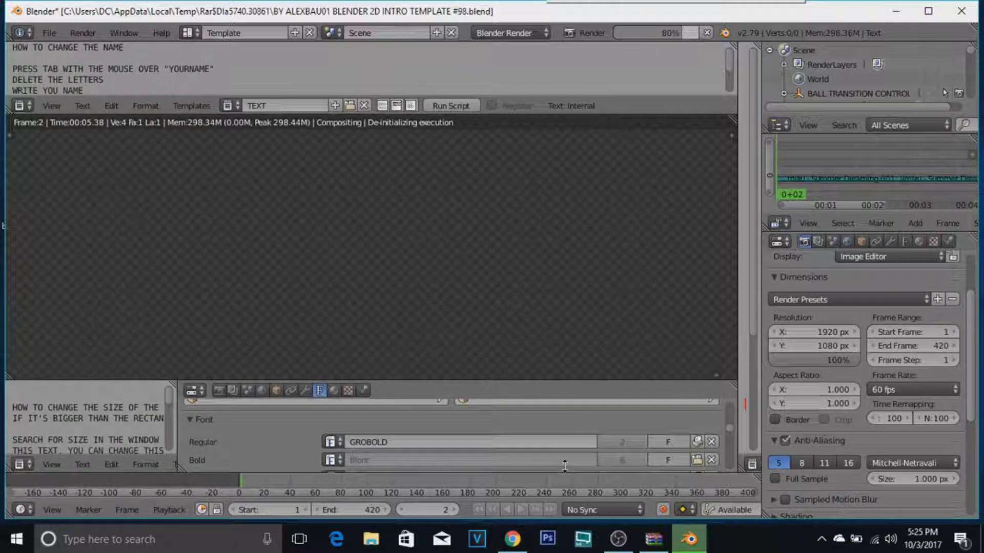
left_click_drag(564, 466, 507, 428)
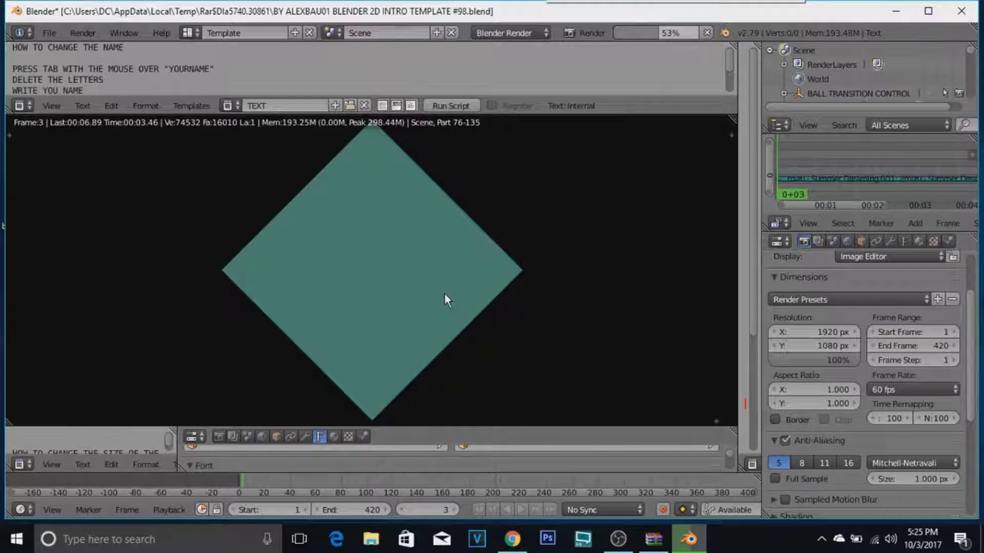
left_click(896, 11)
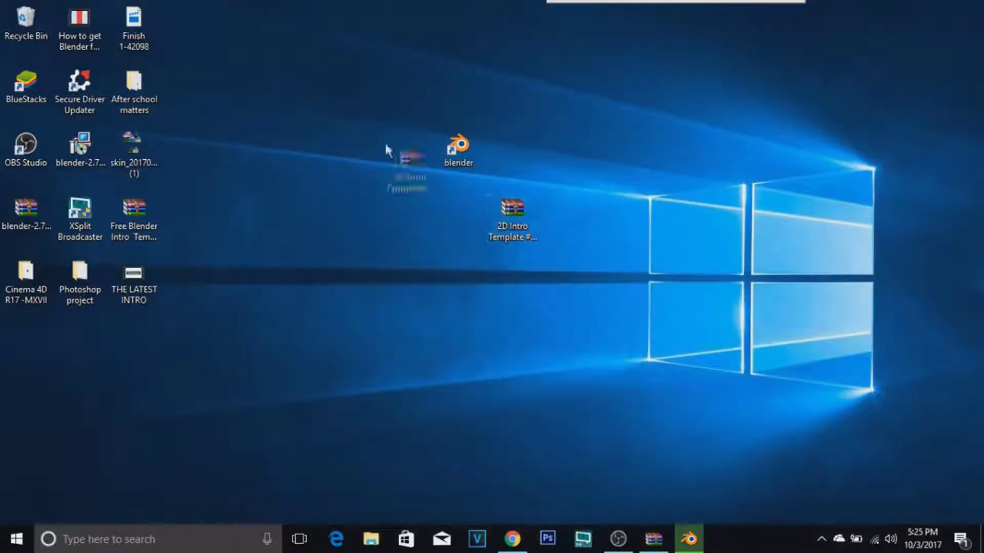
Move the 2D Intro Template, blender and THE LATEST INTRO desktop icons, then restore the rendering Blender window.
left_click_drag(388, 150, 298, 87)
left_click_drag(459, 149, 350, 210)
mouse_move(133, 279)
left_mouse_down()
mouse_move(350, 336)
mouse_move(564, 233)
left_mouse_up()
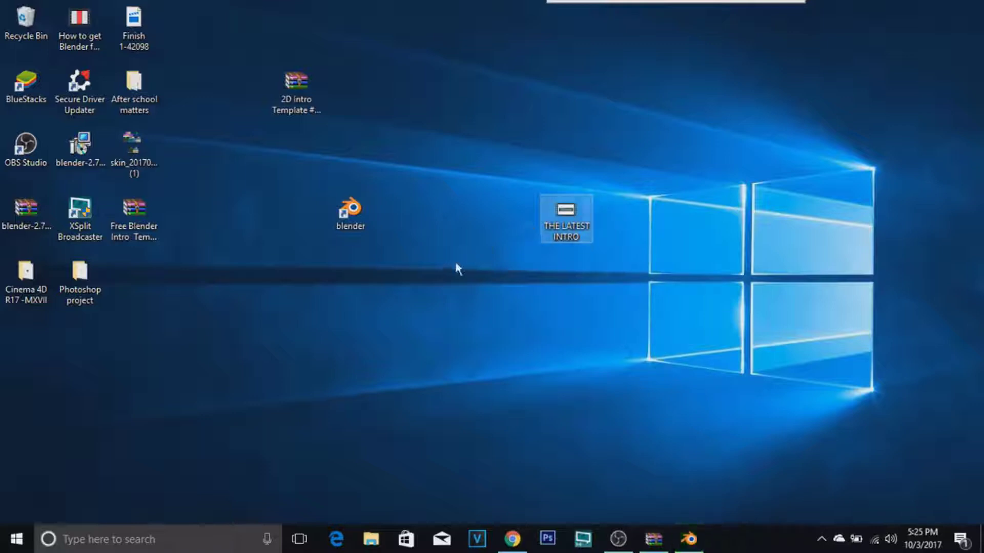
key("alt+Tab")
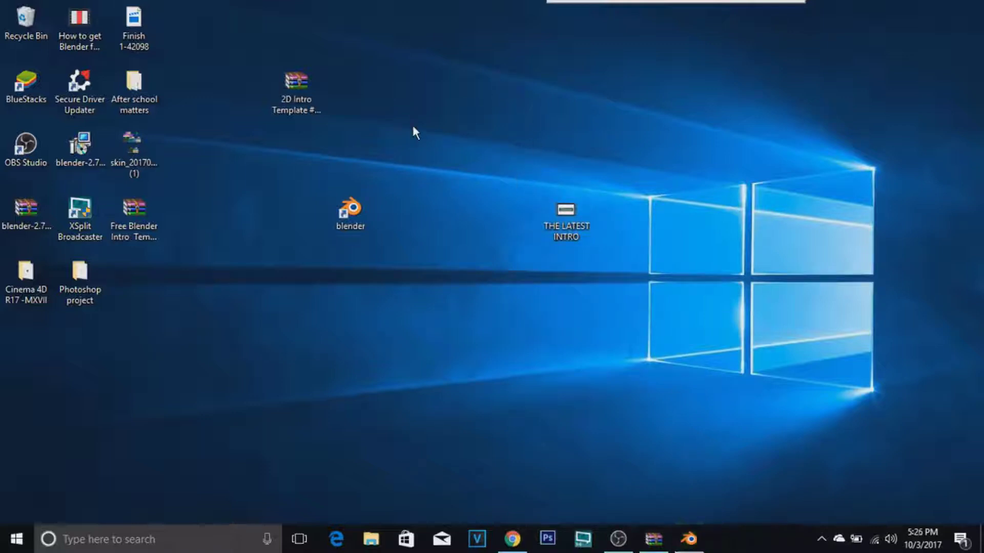
left_click(688, 542)
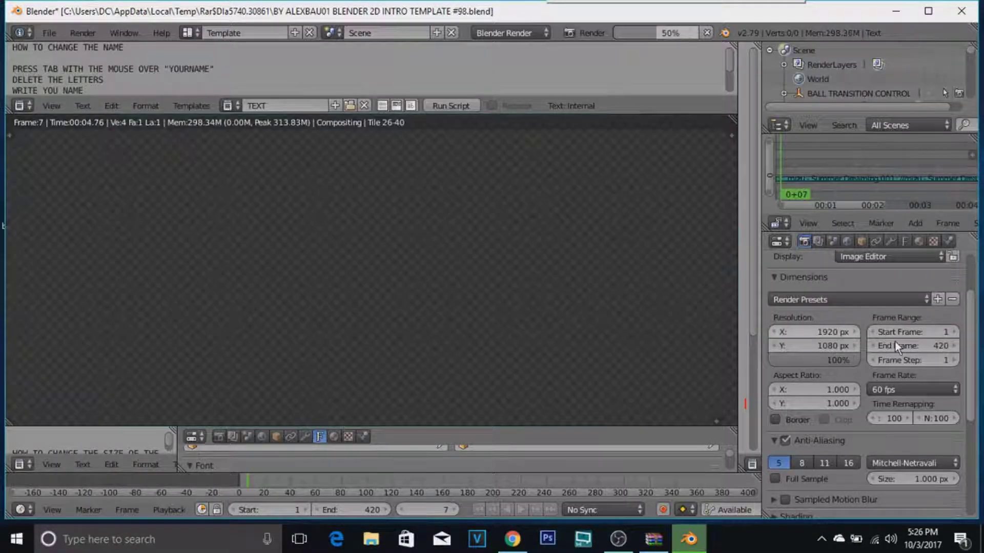
In the Output panel, set the file format to AVI JPEG under Movie.
scroll(968, 374, "down", 5)
scroll(968, 374, "down", 5)
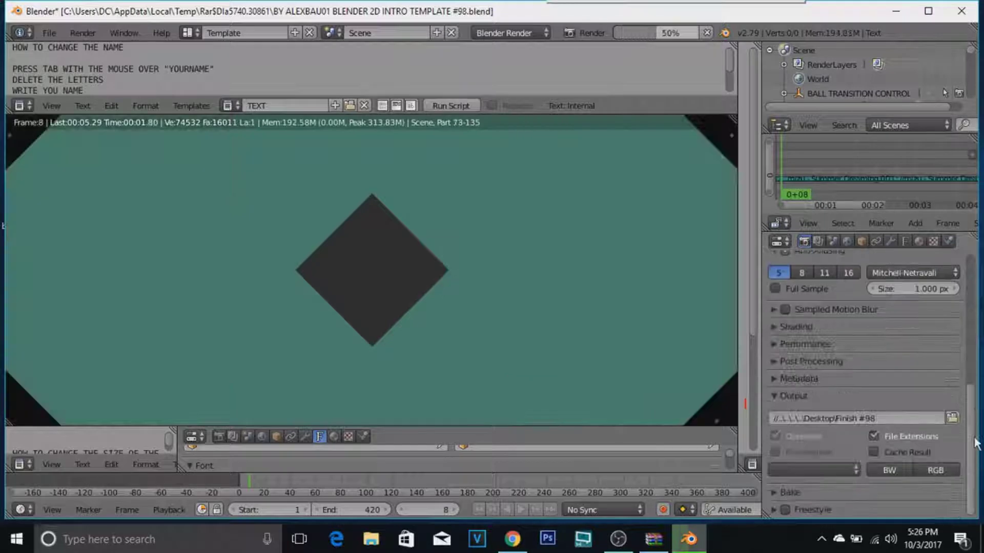
left_click(847, 470)
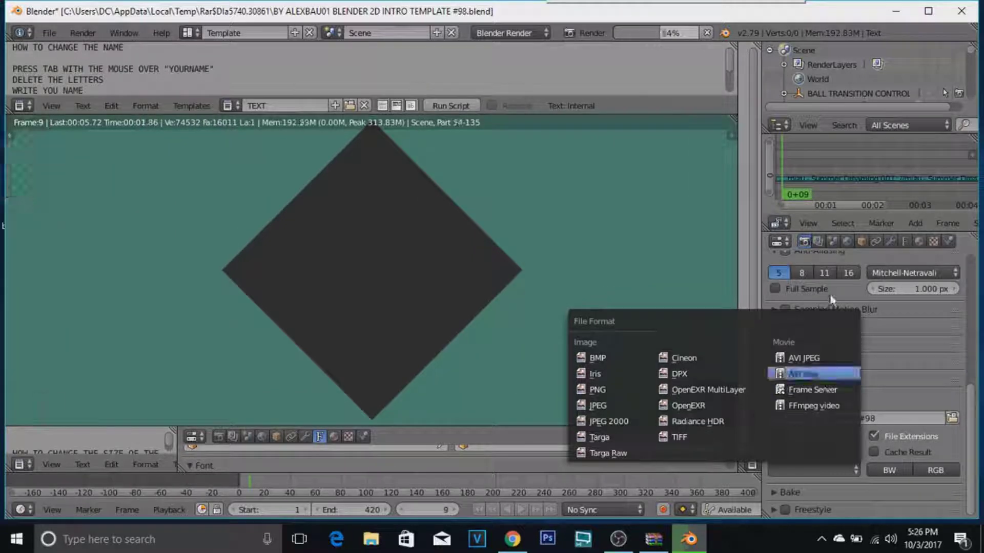
left_click(820, 375)
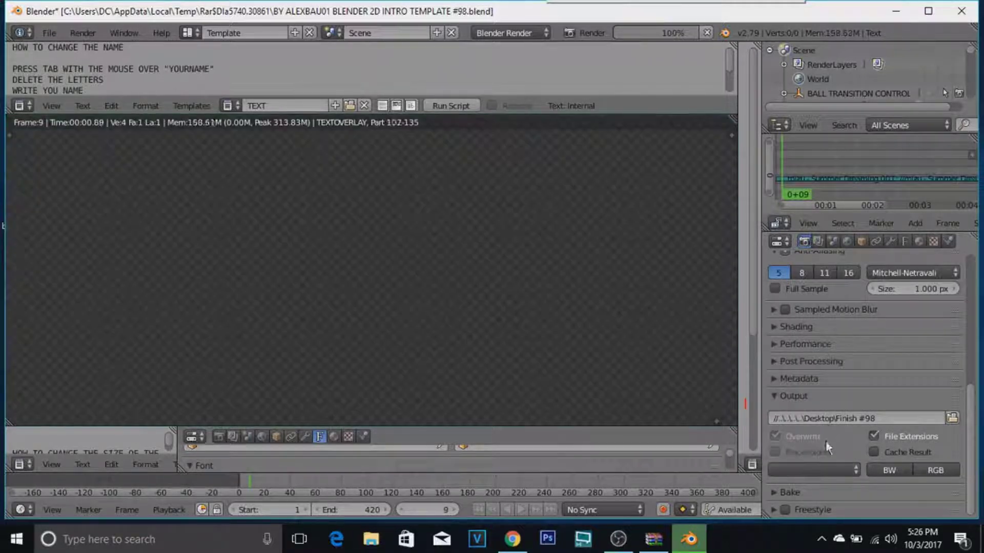
left_click(841, 467)
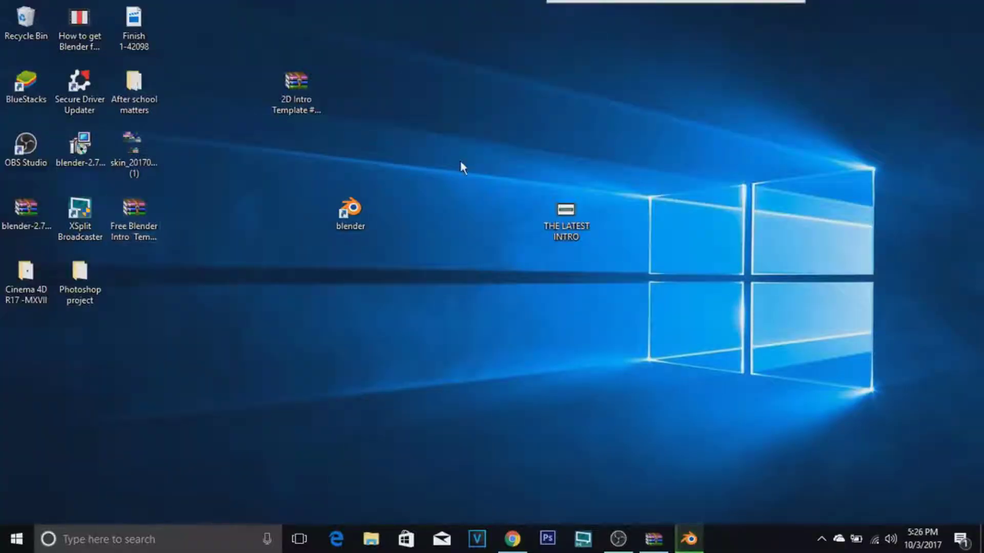
Place the blender shortcut beside the template icon, then restore Chrome's Dropbox template page.
mouse_move(350, 211)
left_mouse_down()
mouse_move(273, 133)
mouse_move(245, 83)
mouse_move(189, 144)
left_mouse_up()
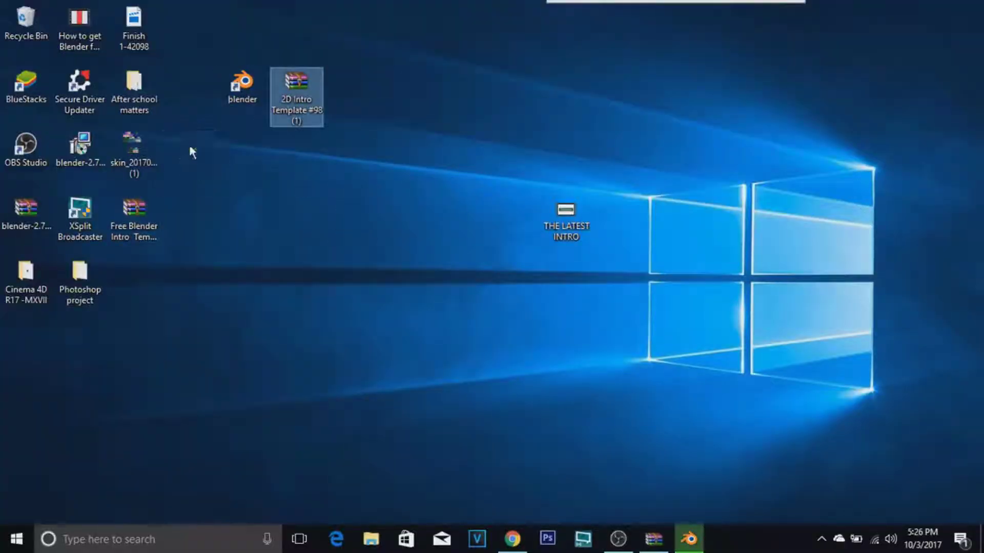
left_click_drag(241, 85, 198, 94)
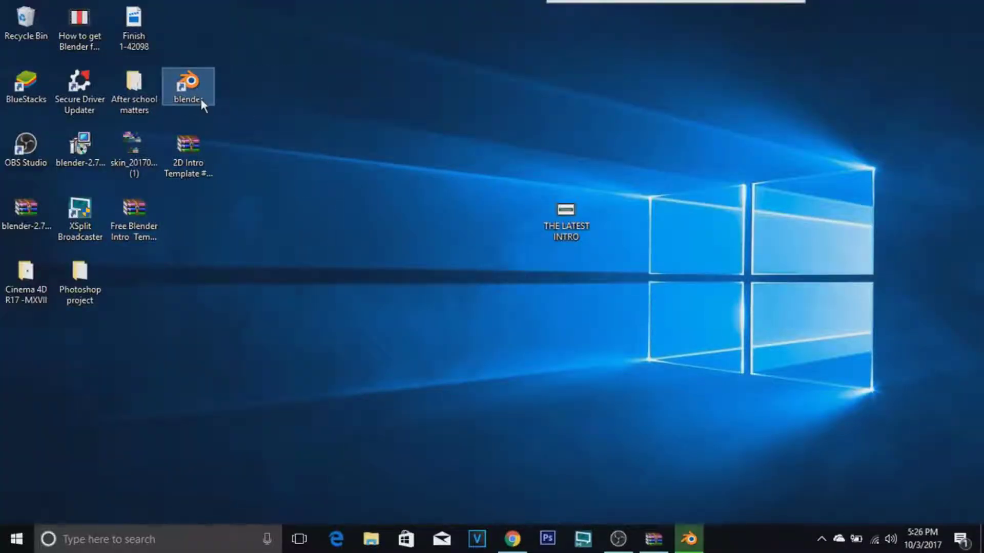
left_click(247, 138)
mouse_move(618, 539)
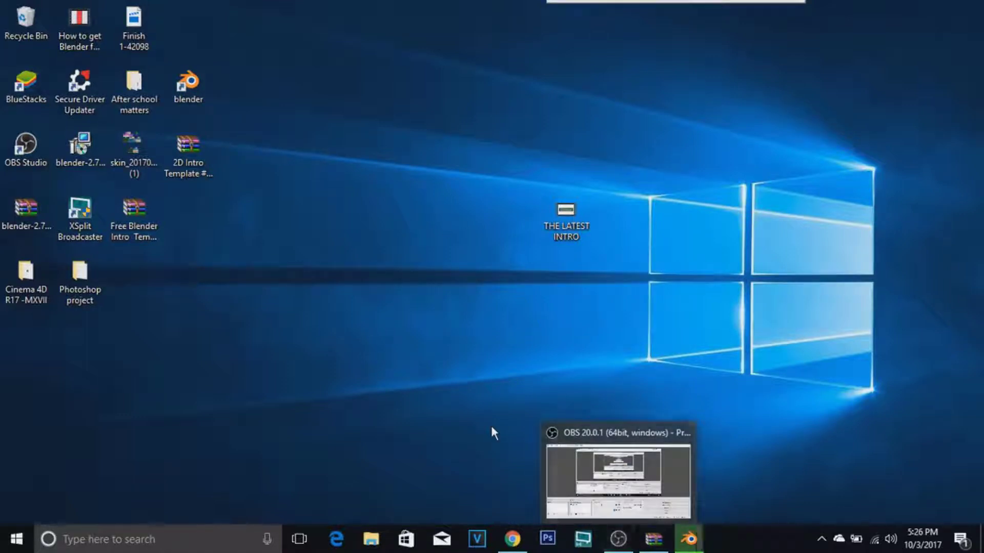
left_click(513, 541)
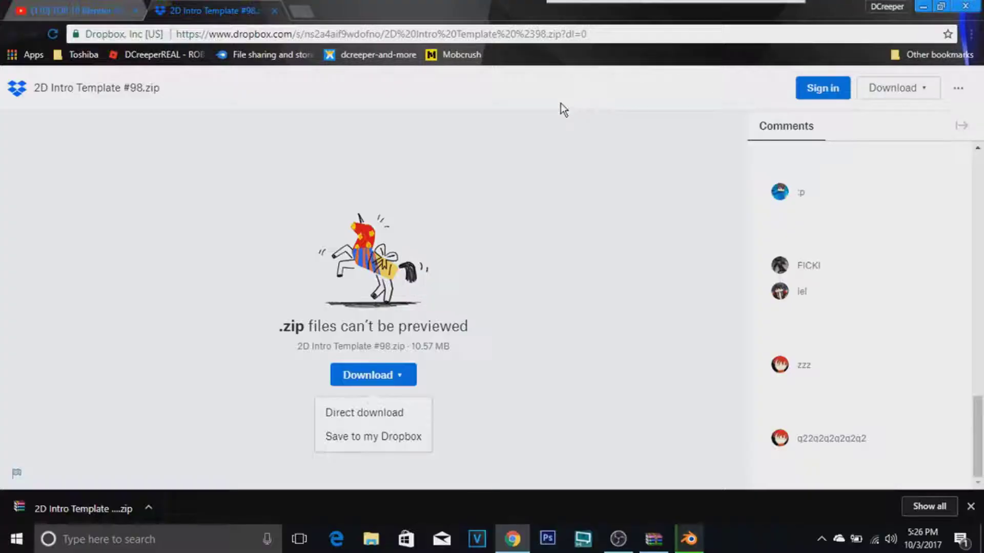
Hide Chrome to the desktop and bring up the OBS Studio recorder window.
key("super+d")
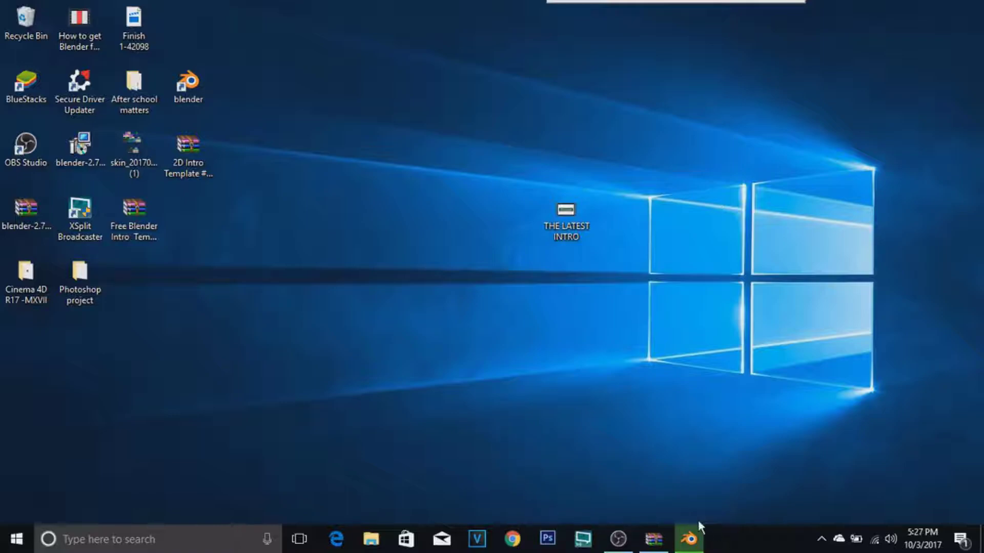
left_click(619, 539)
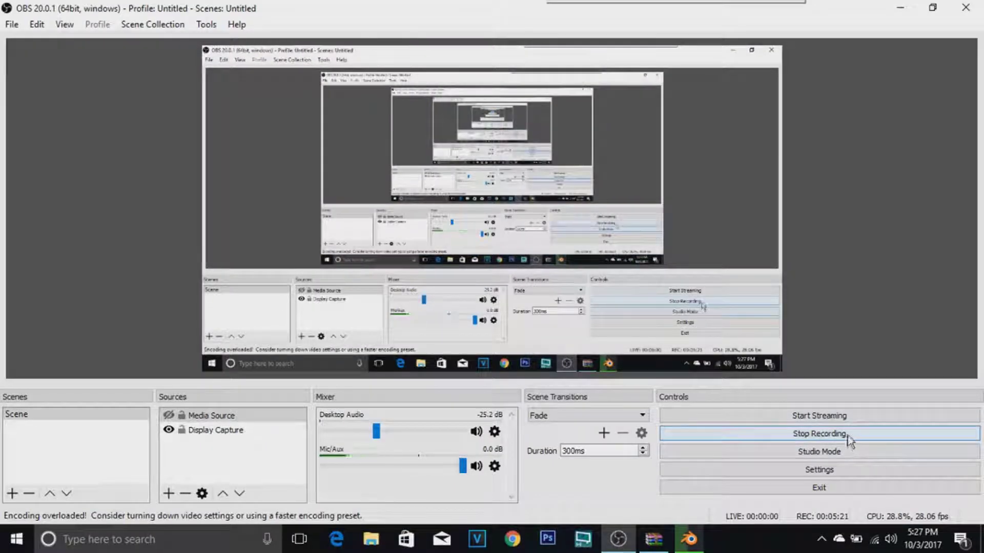